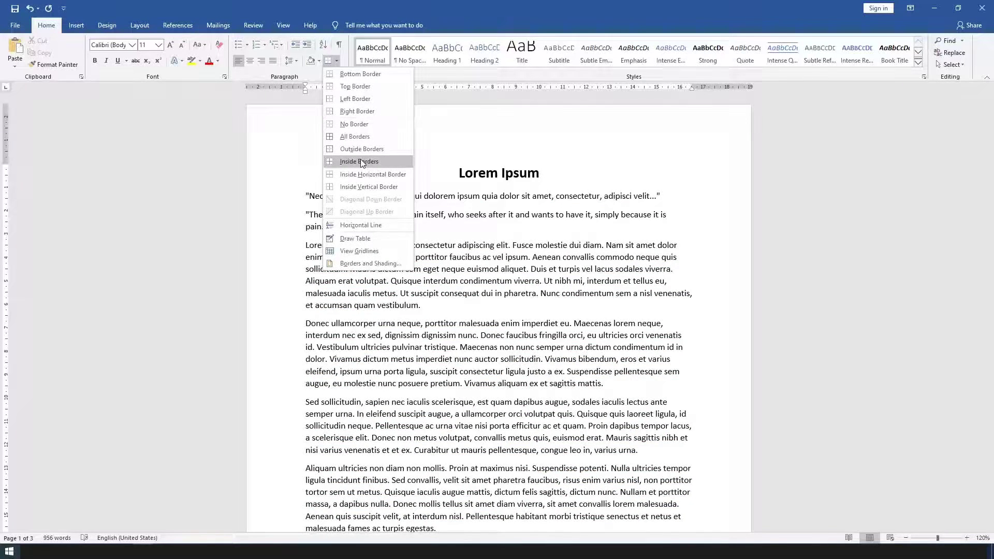
- Apply Outside Borders to the body text from "Neque porro quisquam" through the paragraph ending "turpis egestas"
{"action": "left_click", "coordinate": [454, 216]}
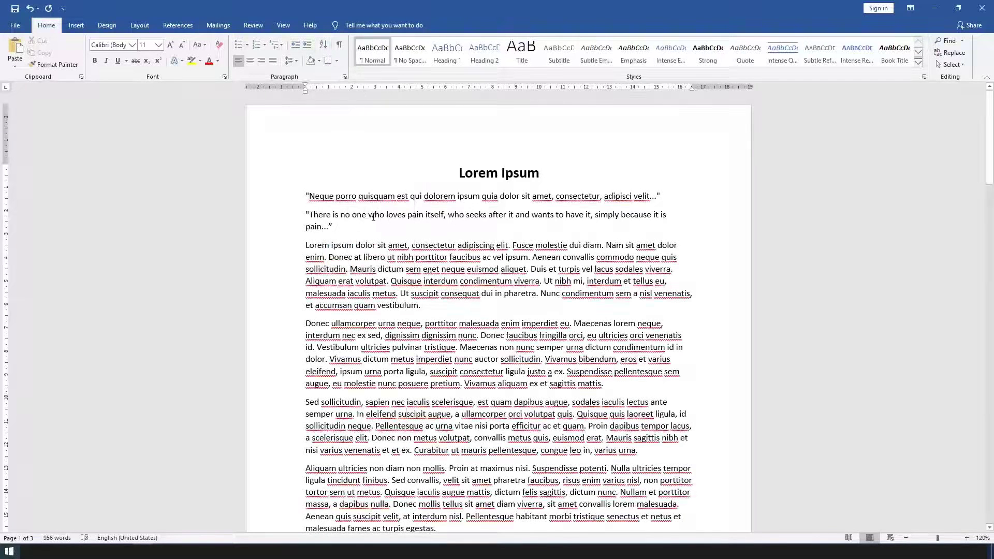
{"action": "left_click_drag", "start_coordinate": [276, 202], "coordinate": [282, 356]}
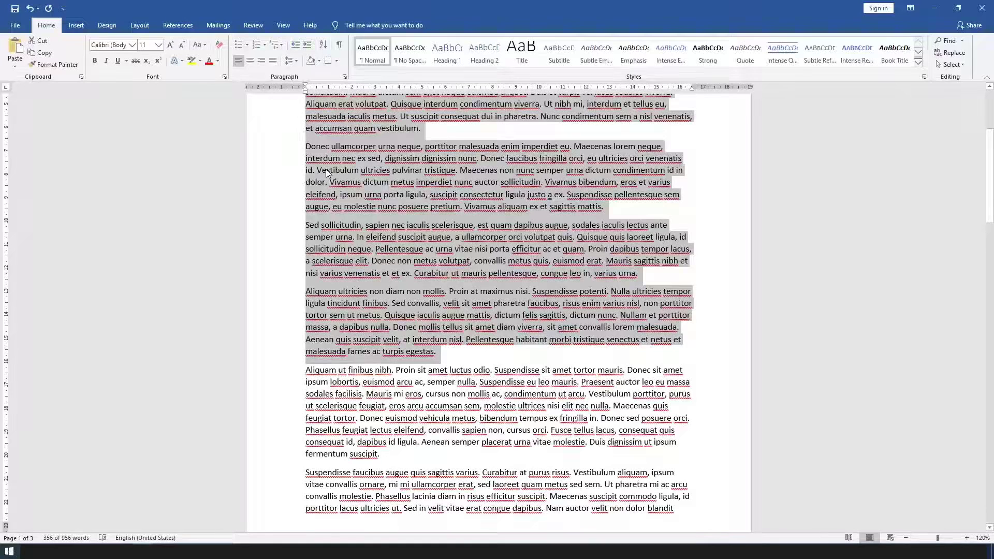
{"action": "scroll", "coordinate": [326, 167], "scroll_direction": "up", "scroll_amount": 2}
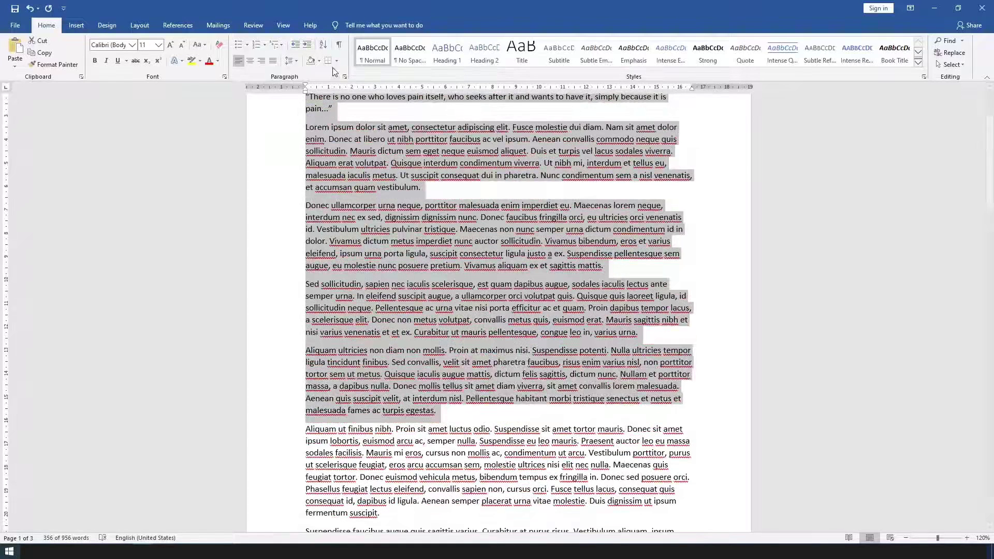
{"action": "left_click", "coordinate": [337, 61]}
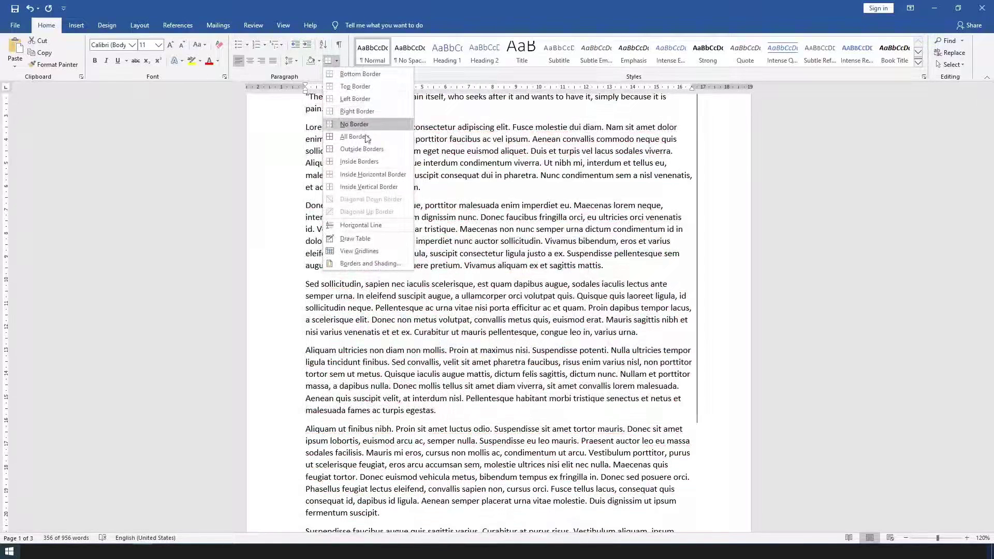
{"action": "left_click", "coordinate": [365, 146]}
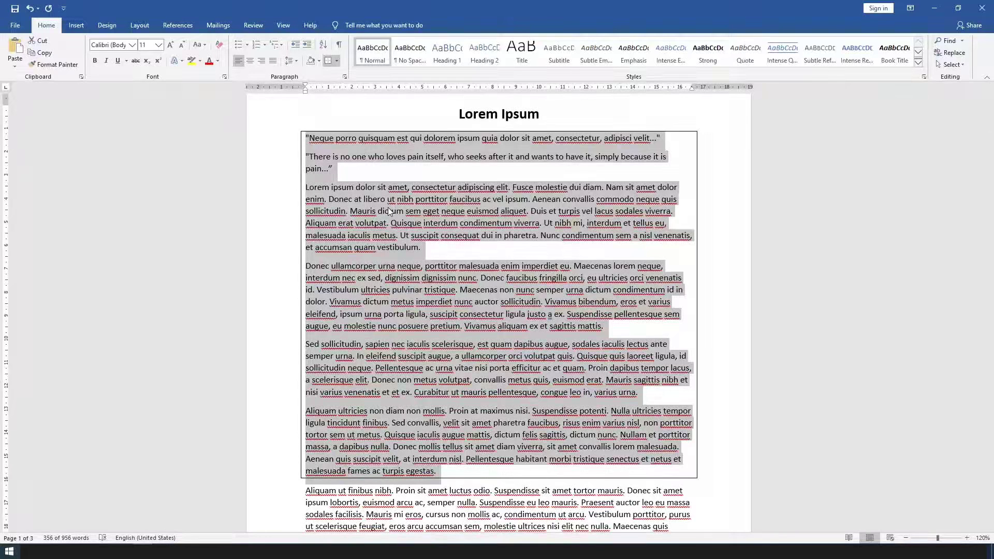
- Add Inside Borders between the selected paragraphs, and clear all their borders with No Border
{"action": "left_click", "coordinate": [337, 60]}
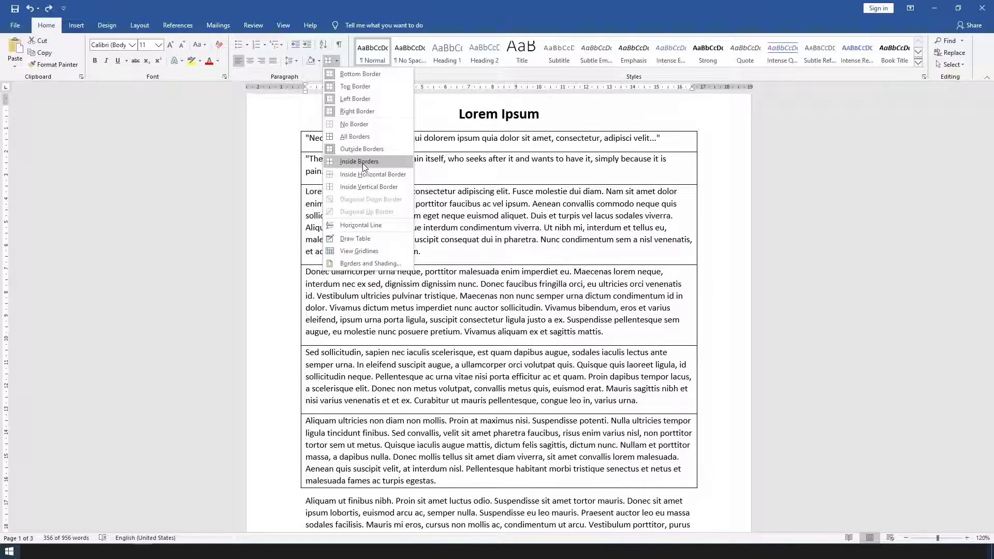
{"action": "left_click", "coordinate": [364, 164]}
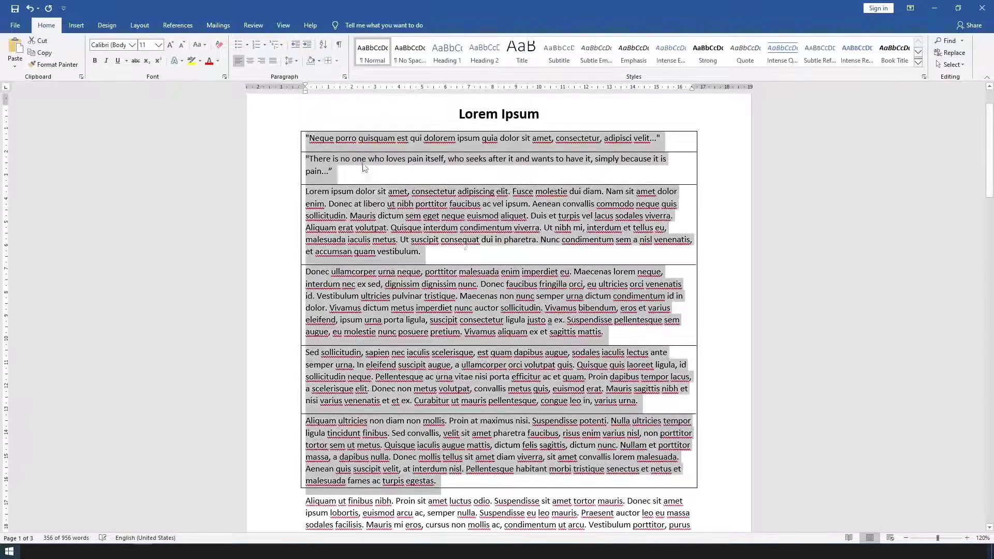
{"action": "scroll", "coordinate": [461, 248], "scroll_direction": "down", "scroll_amount": 3}
{"action": "scroll", "coordinate": [462, 248], "scroll_direction": "up", "scroll_amount": 1}
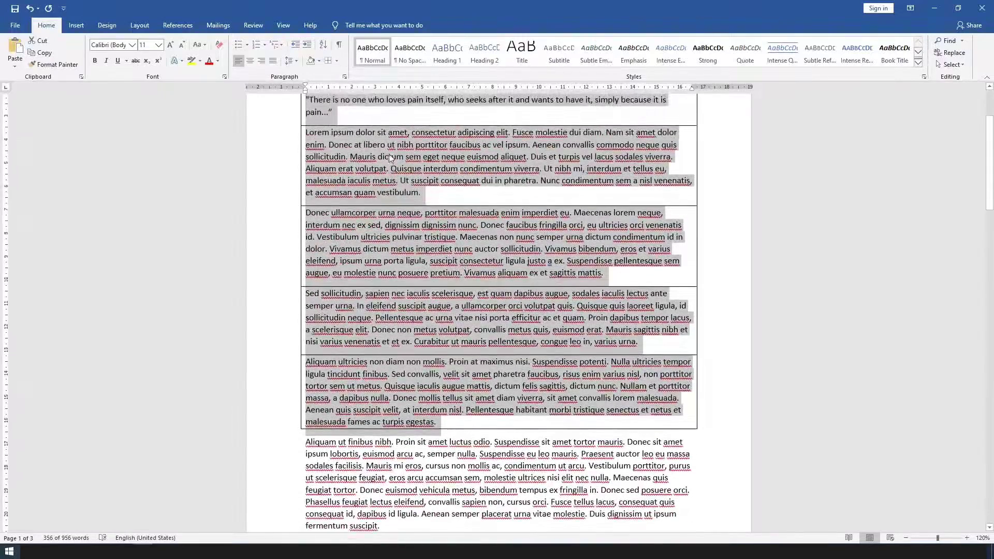
{"action": "left_click", "coordinate": [337, 61]}
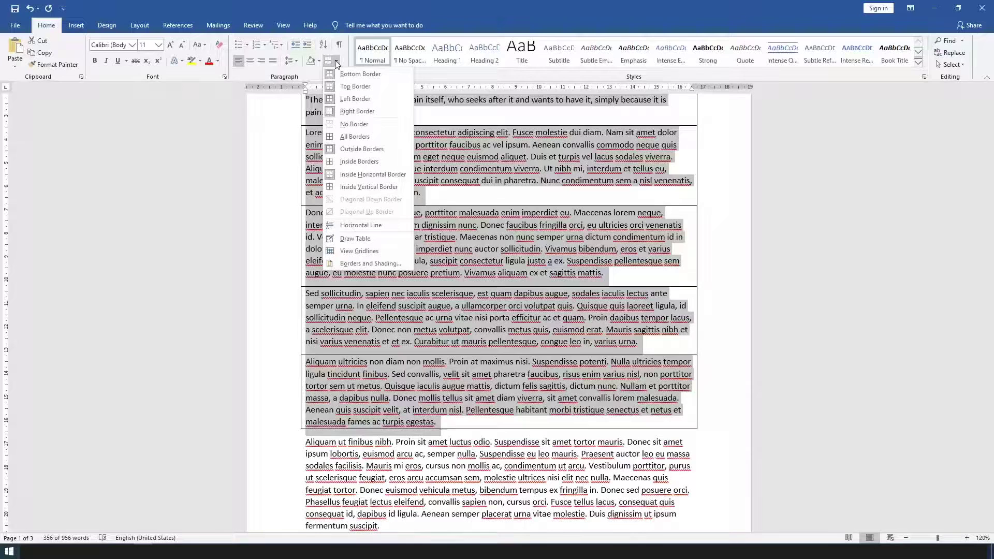
{"action": "left_click", "coordinate": [364, 129]}
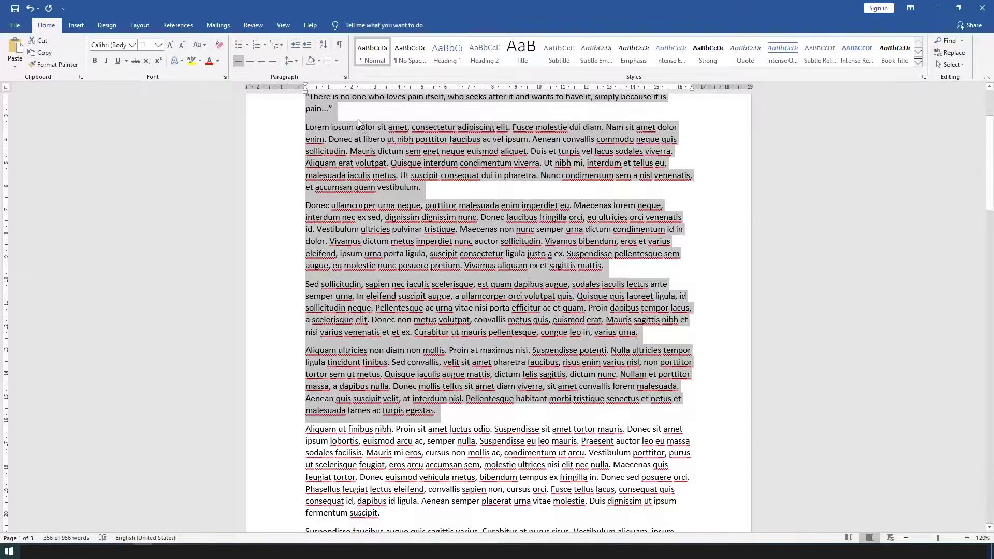
- Apply All Borders to the selected paragraphs, and choose Inside Borders for them as well
{"action": "left_click", "coordinate": [338, 60]}
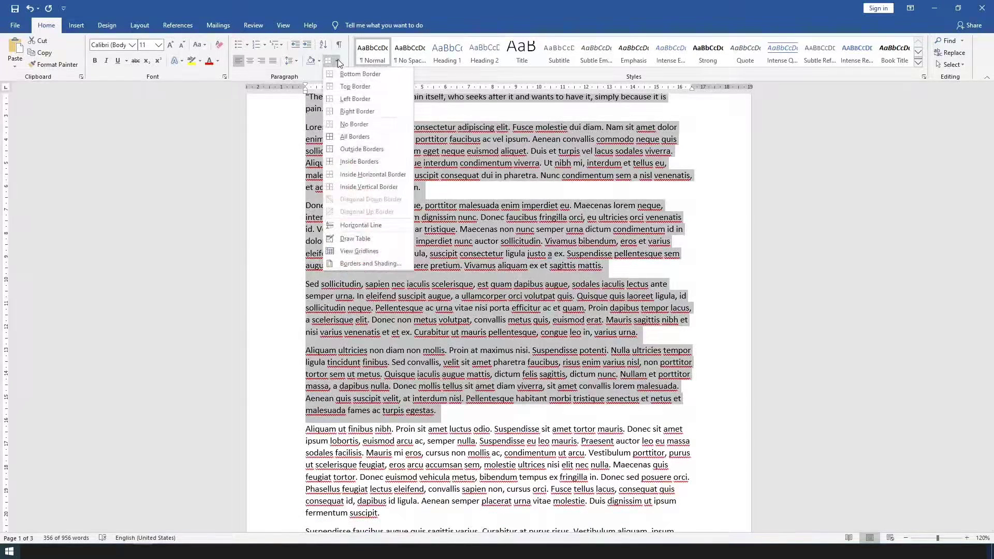
{"action": "left_click", "coordinate": [355, 136]}
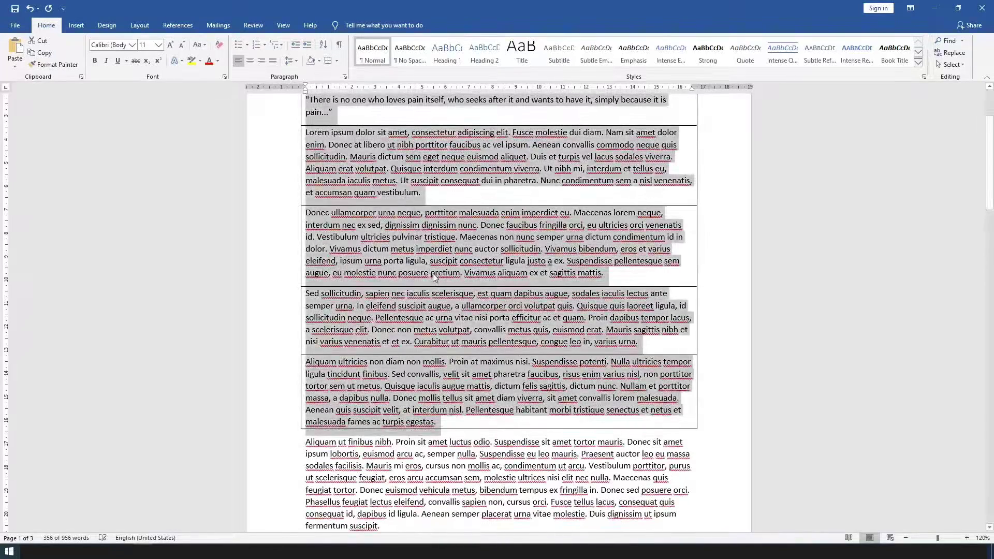
{"action": "scroll", "coordinate": [433, 277], "scroll_direction": "up", "scroll_amount": 3}
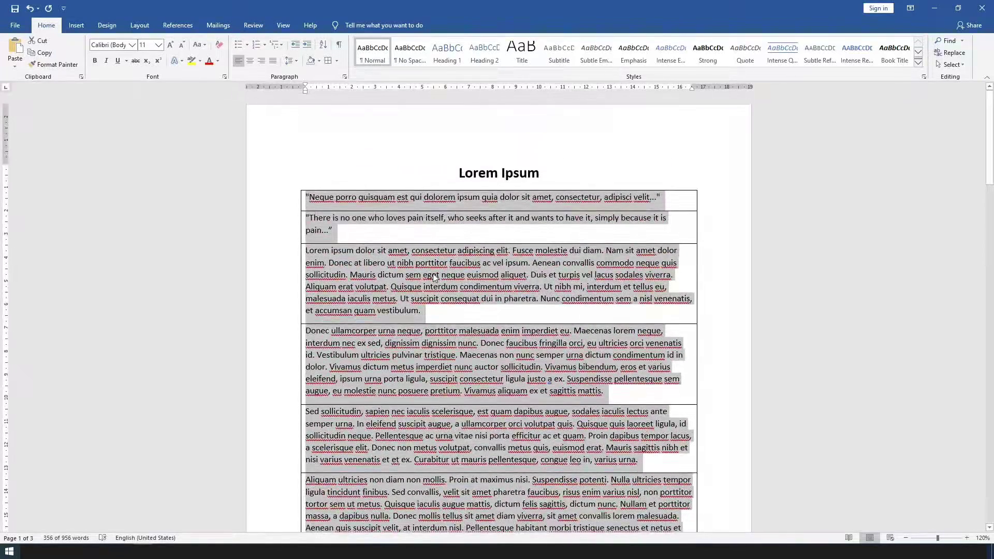
{"action": "scroll", "coordinate": [434, 277], "scroll_direction": "down", "scroll_amount": 2}
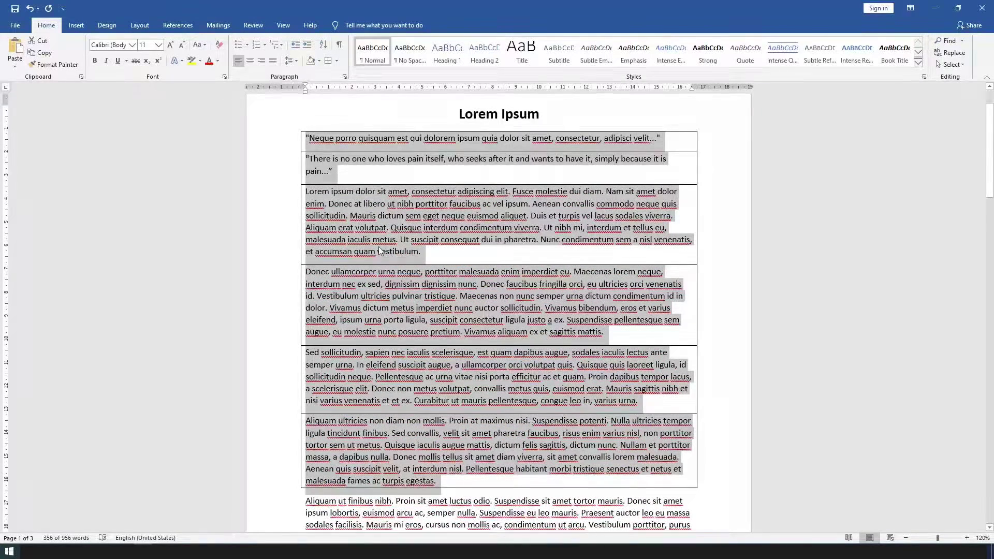
{"action": "left_click", "coordinate": [336, 62]}
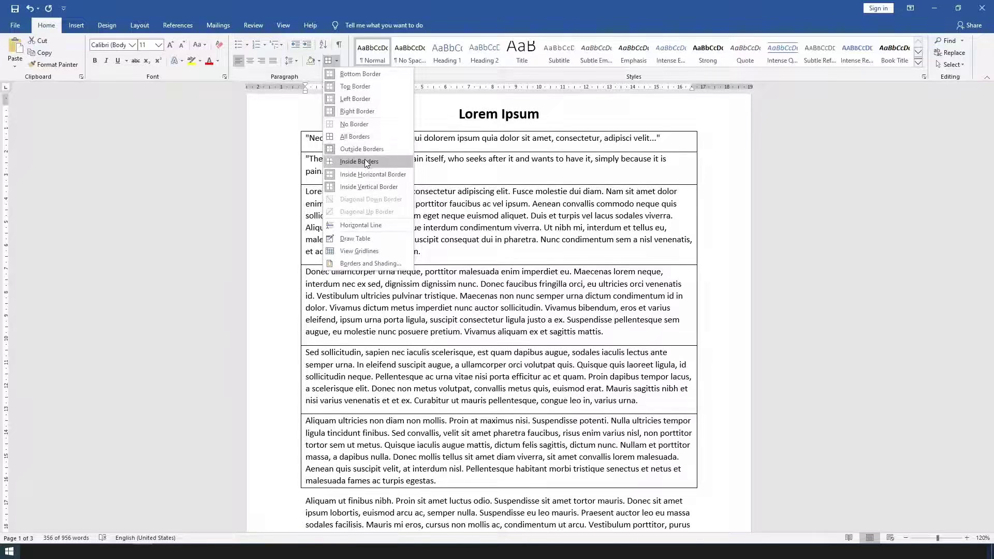
{"action": "left_click", "coordinate": [366, 163]}
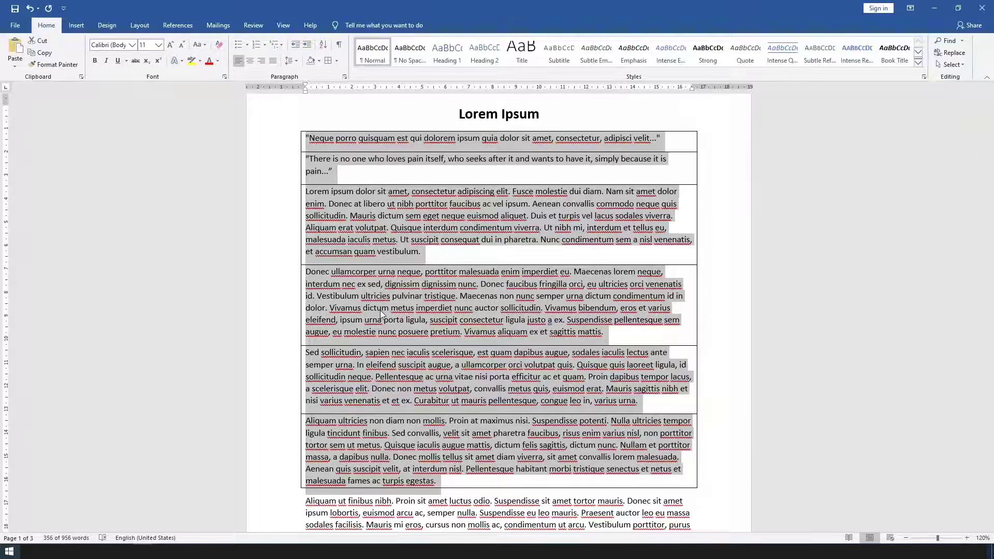
- Apply Outside Borders to only the text from "dignissim dignissim nunc" to "justo a ex" in the "Donec ullamcorper" paragraph
{"action": "left_click", "coordinate": [386, 285]}
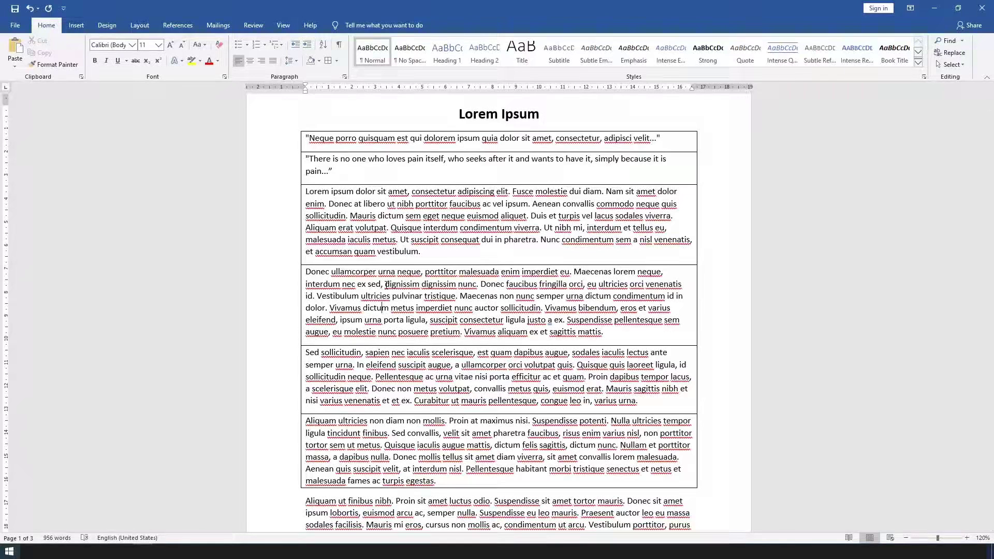
{"action": "left_click_drag", "start_coordinate": [386, 284], "coordinate": [563, 320]}
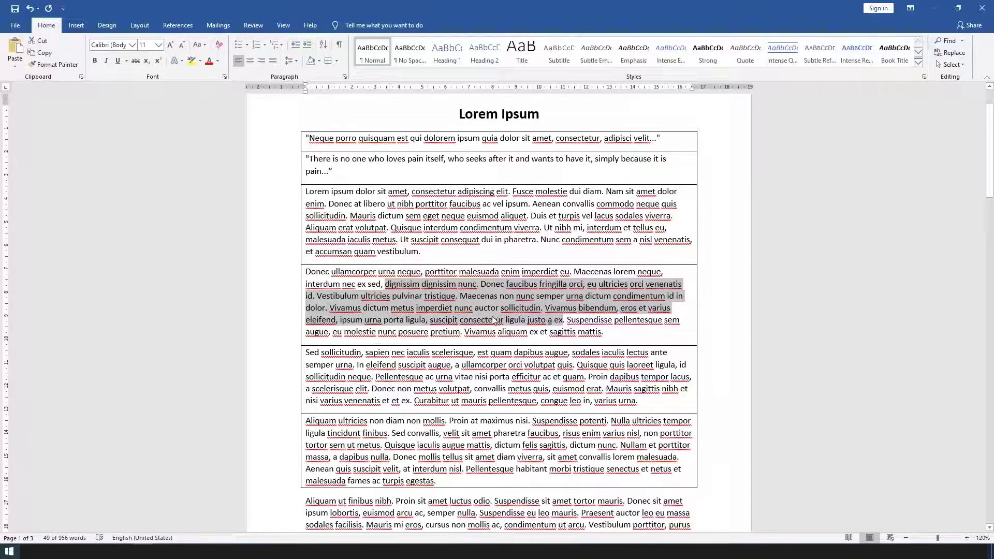
{"action": "left_click", "coordinate": [328, 61]}
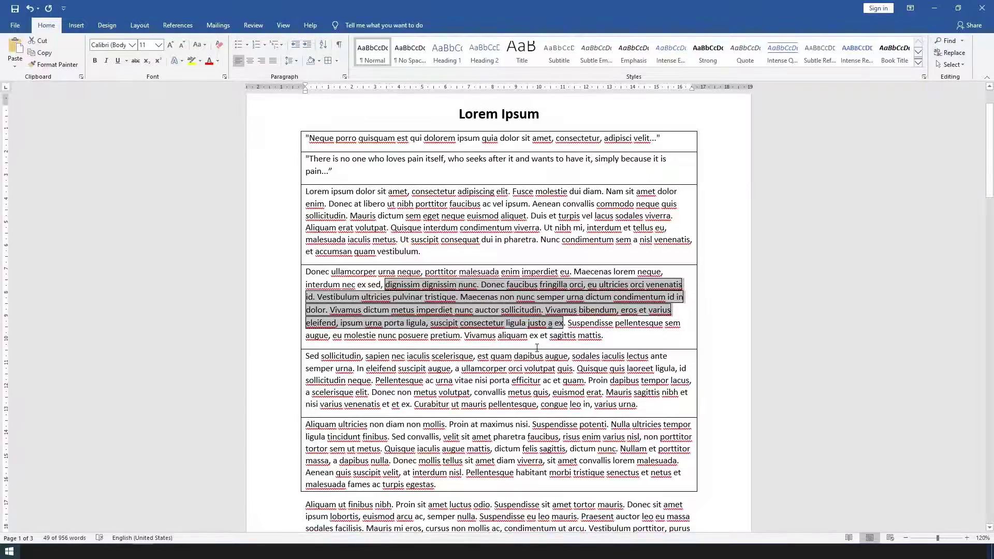
{"action": "scroll", "coordinate": [535, 355], "scroll_direction": "up", "scroll_amount": 8, "text": "ctrl"}
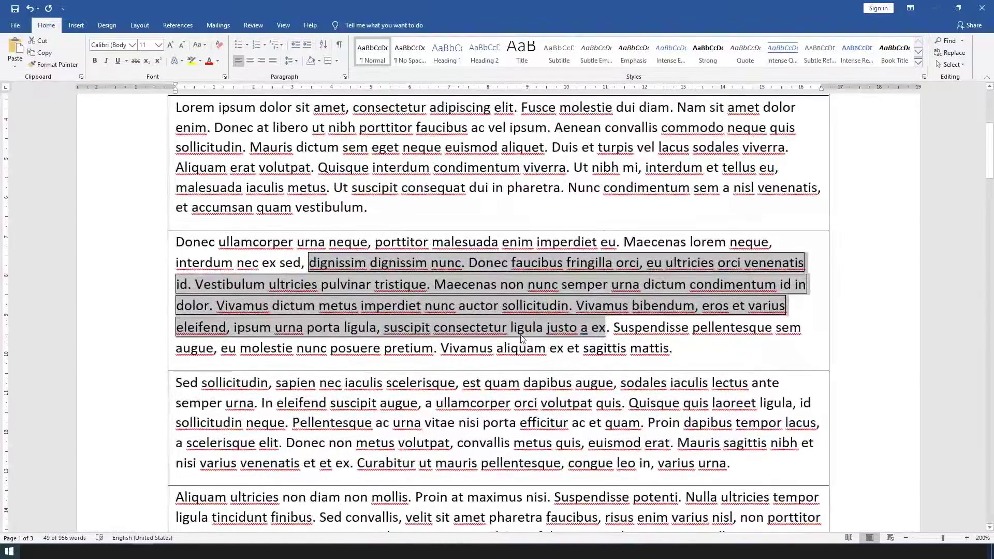
{"action": "scroll", "coordinate": [520, 338], "scroll_direction": "up", "scroll_amount": 3, "text": "ctrl"}
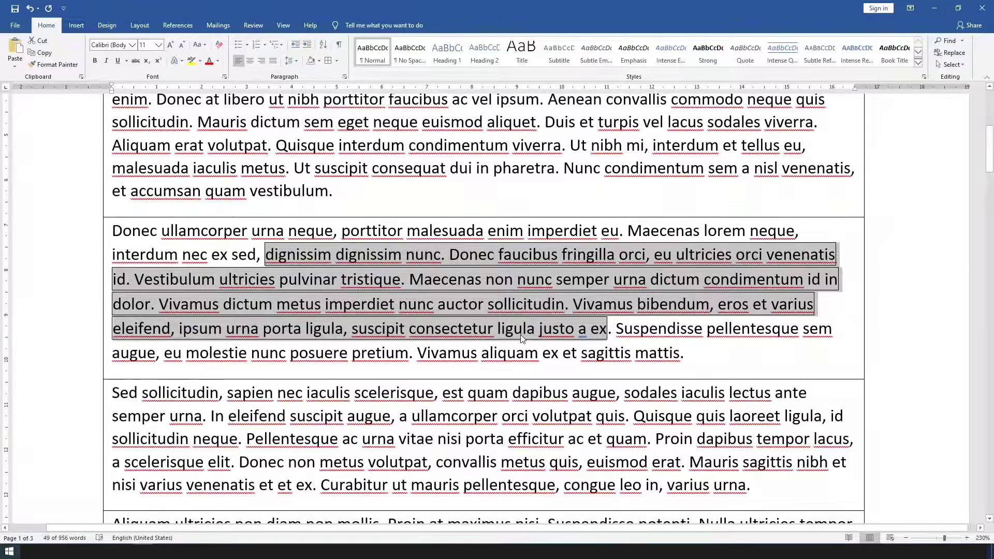
{"action": "left_click", "coordinate": [338, 61]}
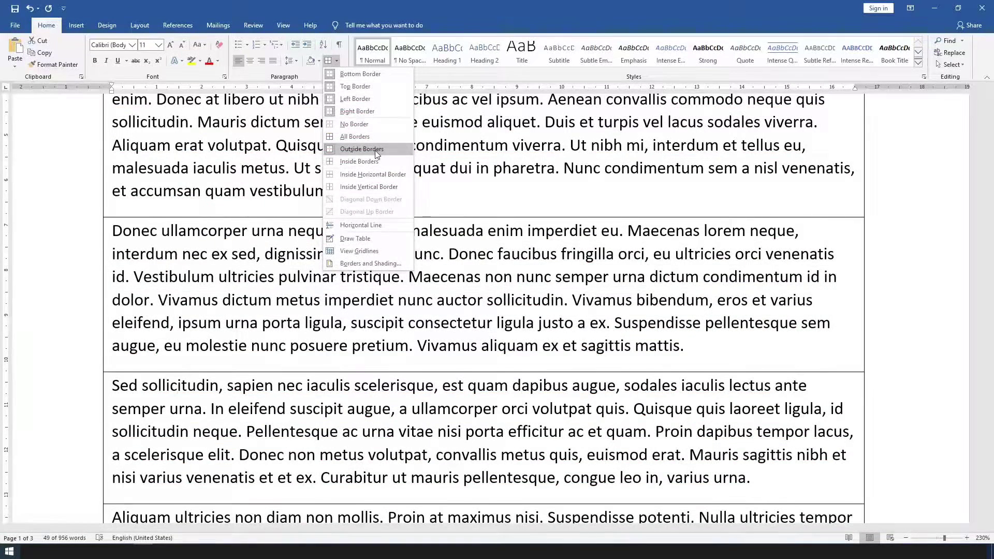
{"action": "left_click", "coordinate": [374, 150]}
{"action": "key", "text": "Left"}
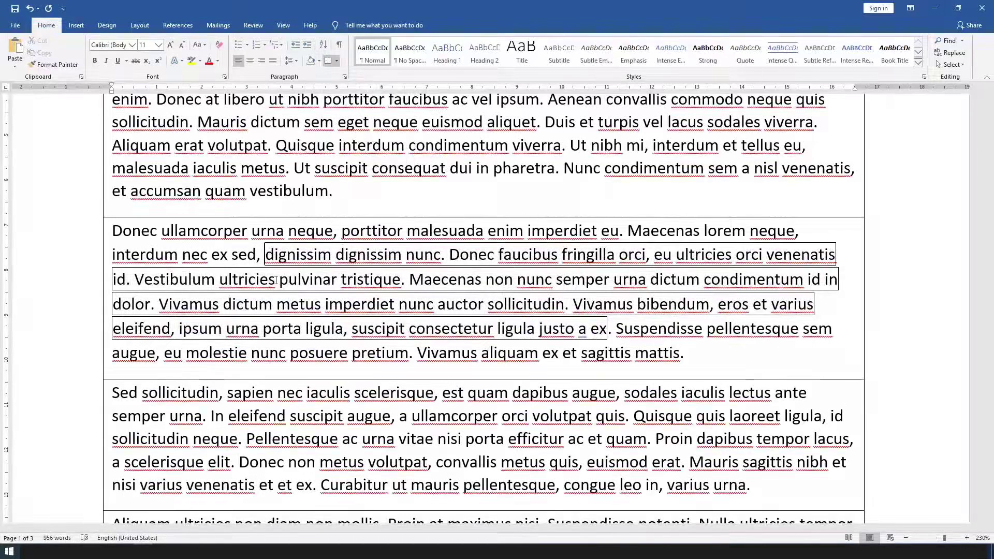
{"action": "left_click", "coordinate": [164, 254]}
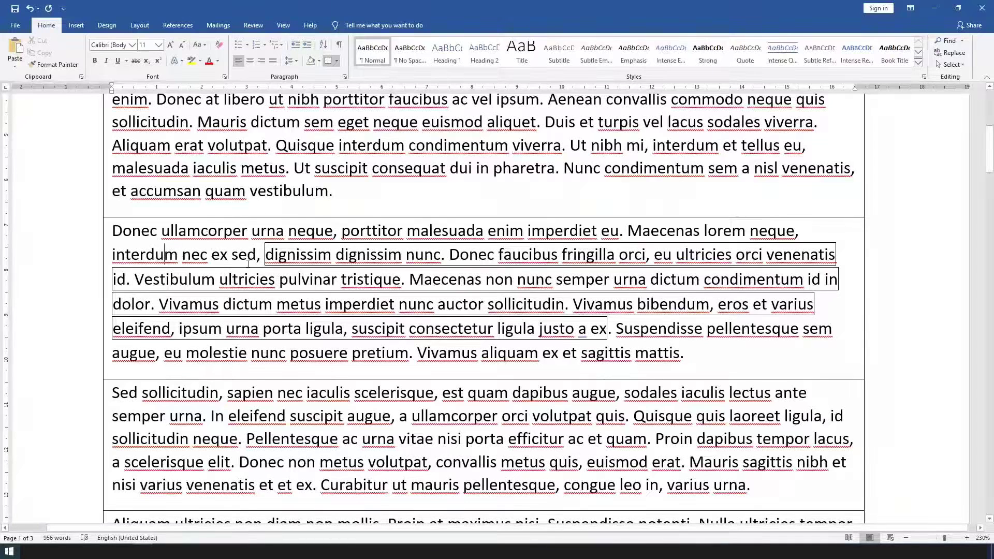
{"action": "left_click", "coordinate": [191, 254]}
{"action": "left_click", "coordinate": [247, 232]}
{"action": "left_click", "coordinate": [387, 233]}
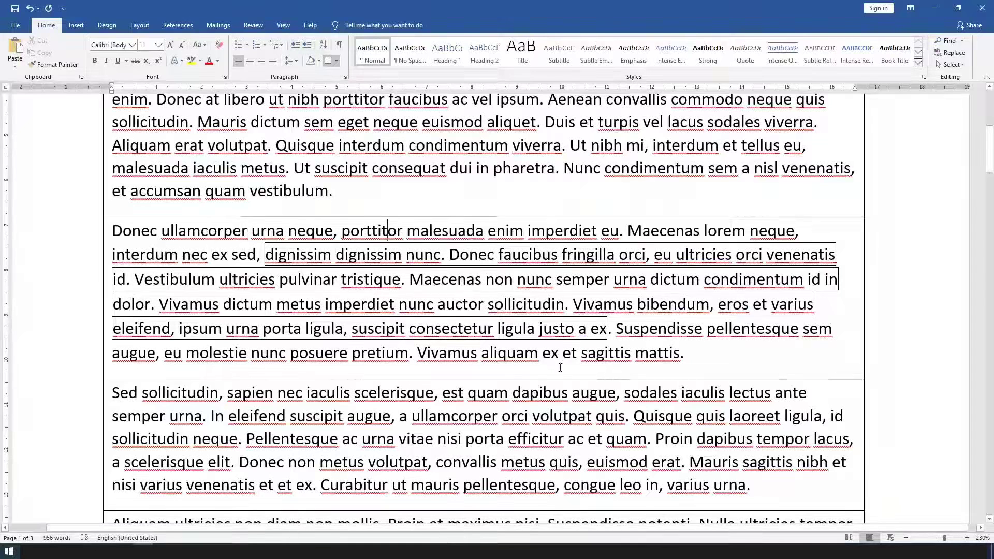
- Remove the paragraph borders around and between the body paragraphs
{"action": "left_click", "coordinate": [478, 357]}
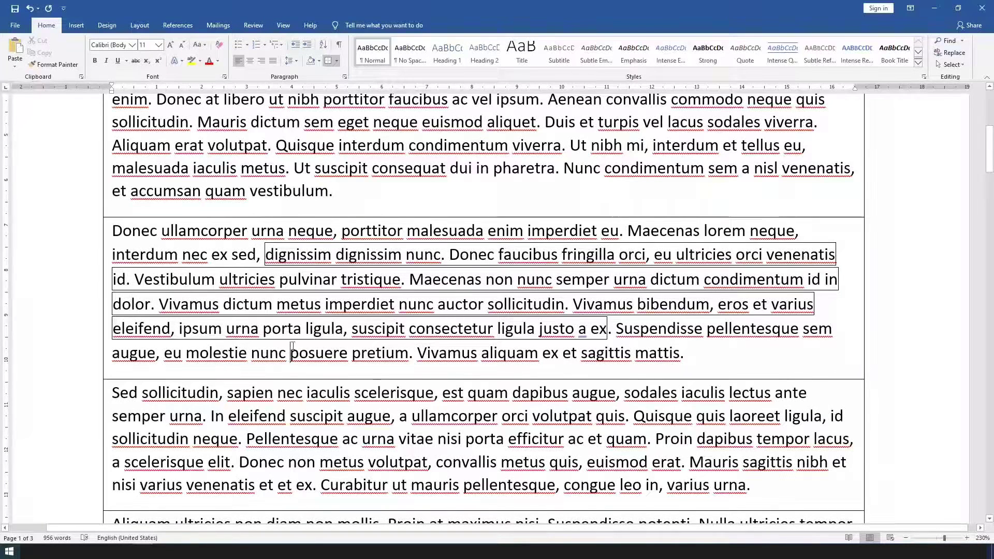
{"action": "left_click", "coordinate": [337, 60]}
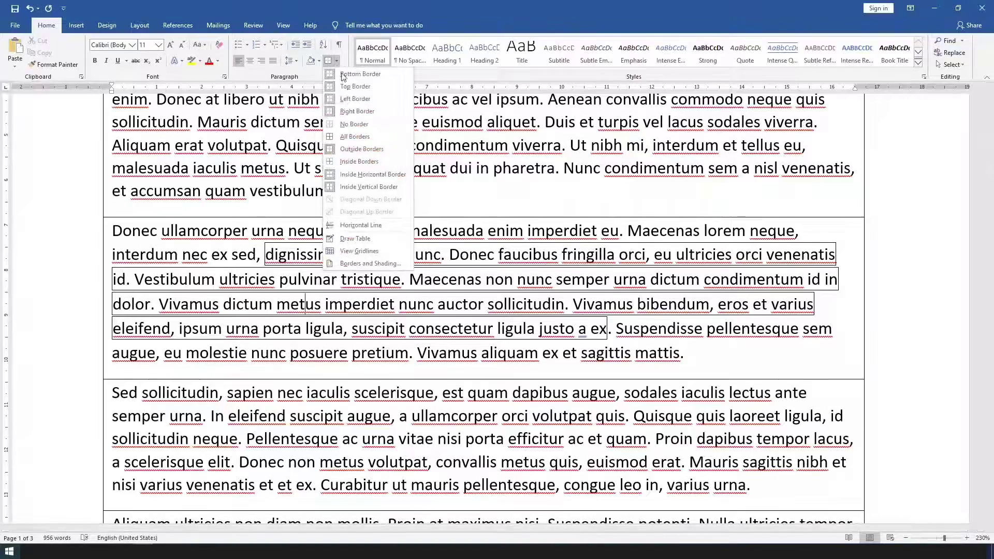
{"action": "key", "text": "Escape"}
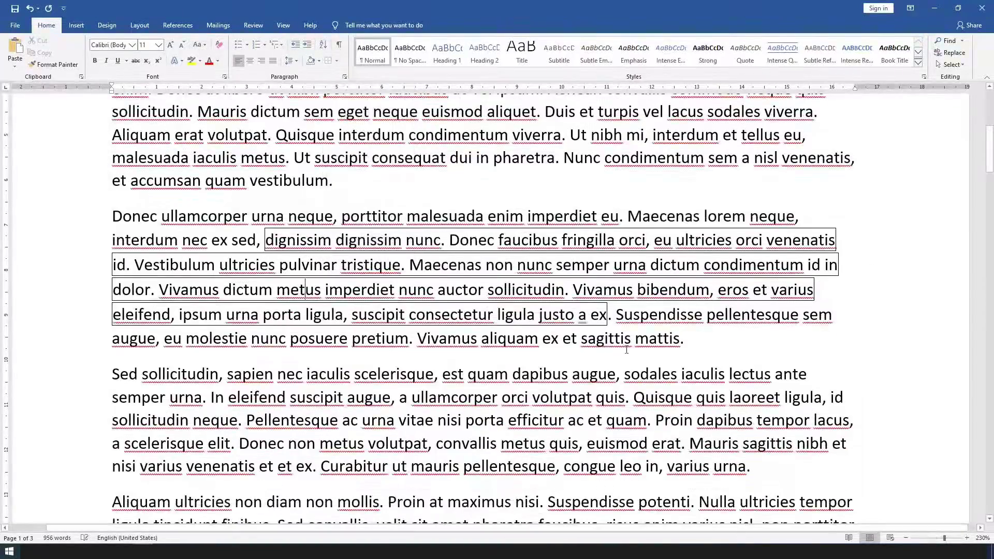
{"action": "scroll", "coordinate": [620, 349], "scroll_direction": "up", "scroll_amount": 5}
{"action": "scroll", "coordinate": [620, 349], "scroll_direction": "down", "scroll_amount": 3}
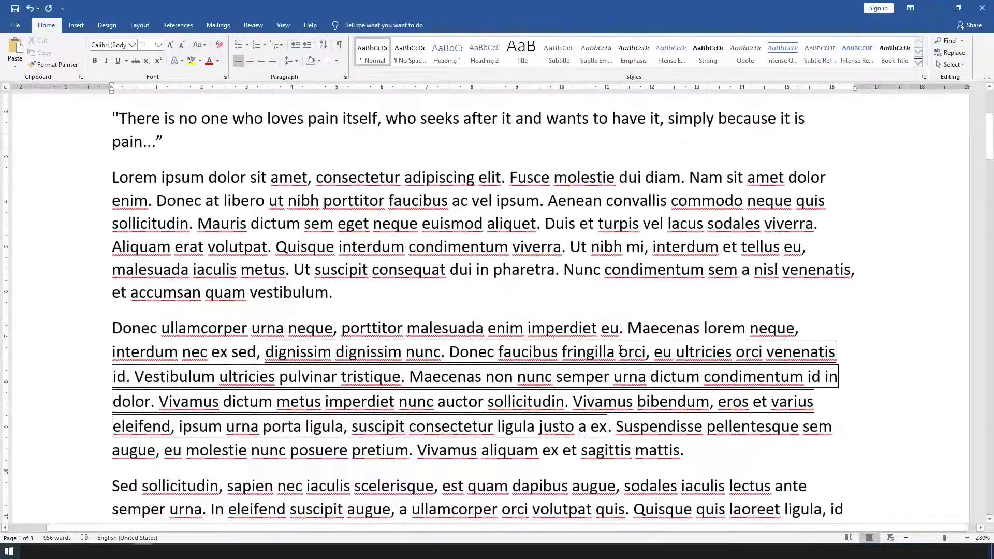
{"action": "scroll", "coordinate": [620, 349], "scroll_direction": "down", "scroll_amount": 1}
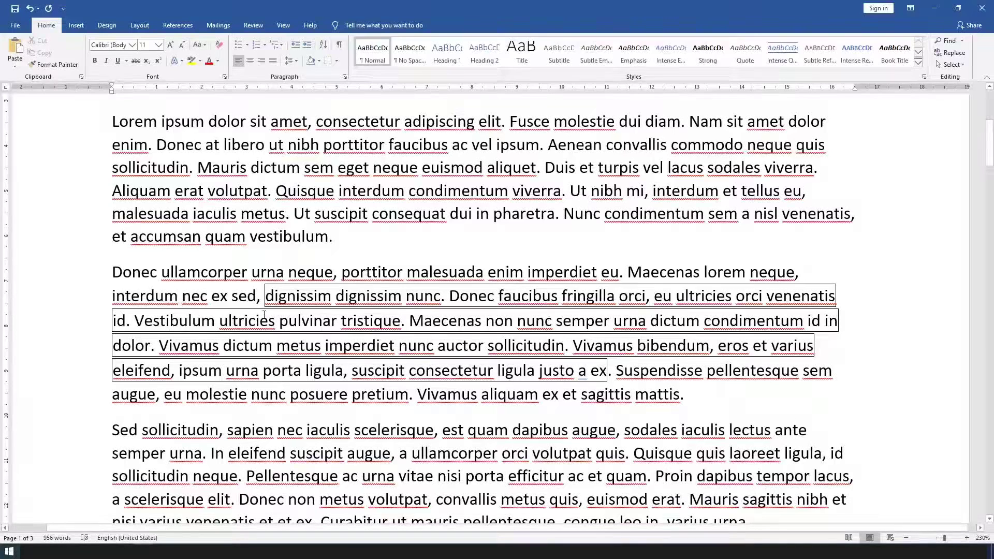
- Remove the text border from the portion running from "dignissim dignissim nunc" to "nunc auctor" in the boxed passage
{"action": "left_click", "coordinate": [401, 295]}
{"action": "left_click", "coordinate": [509, 323]}
{"action": "left_click_drag", "start_coordinate": [266, 296], "coordinate": [484, 345]}
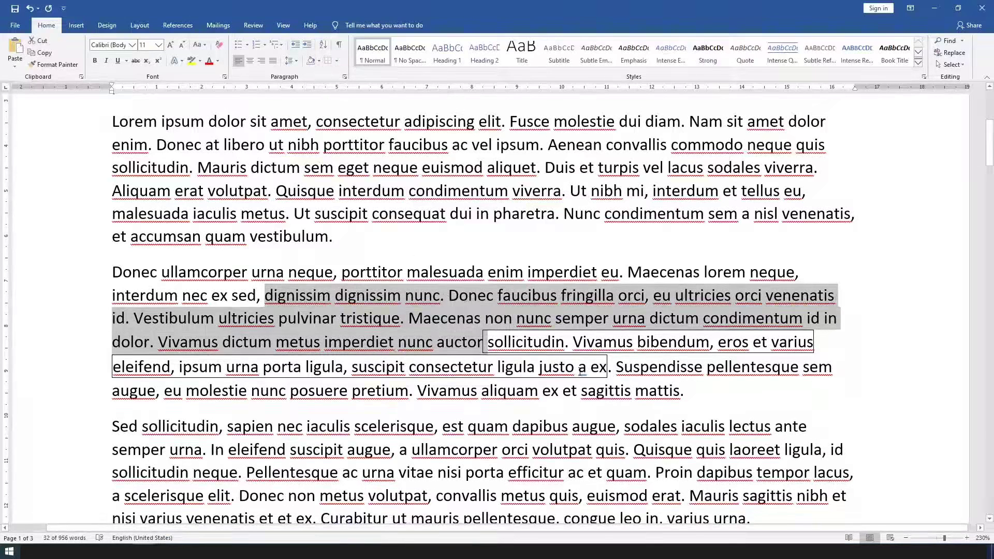
{"action": "scroll", "coordinate": [326, 68], "scroll_direction": "up", "scroll_amount": 15, "text": "ctrl"}
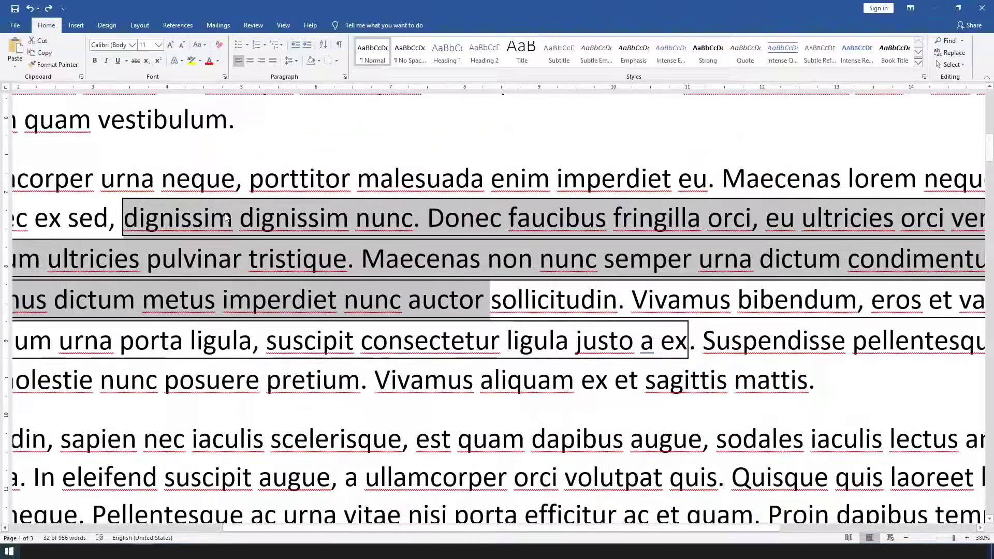
{"action": "left_click", "coordinate": [328, 61]}
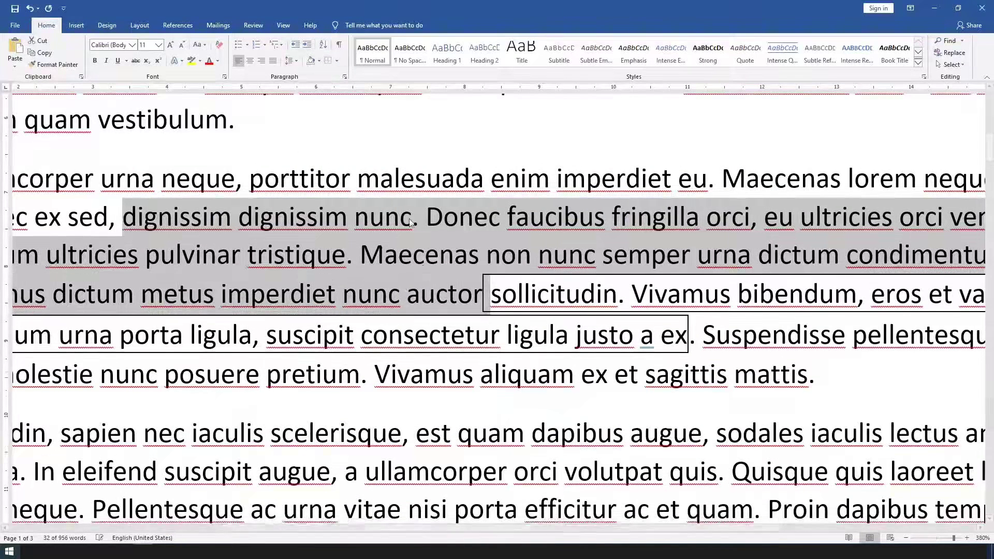
- Select the remaining boxed text from "auctor sollicitudin" to "justo a ex"
{"action": "left_click", "coordinate": [570, 334]}
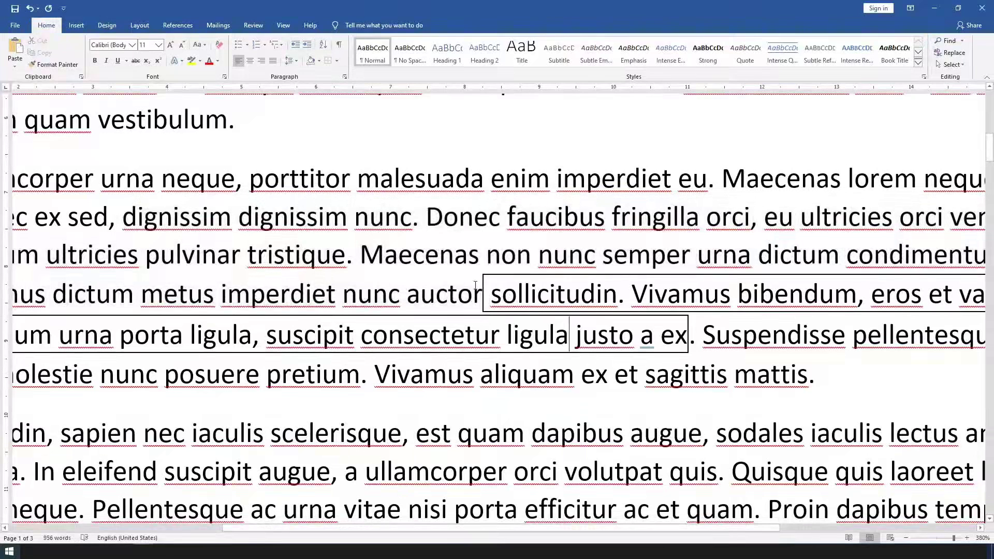
{"action": "left_click_drag", "start_coordinate": [408, 295], "coordinate": [682, 337]}
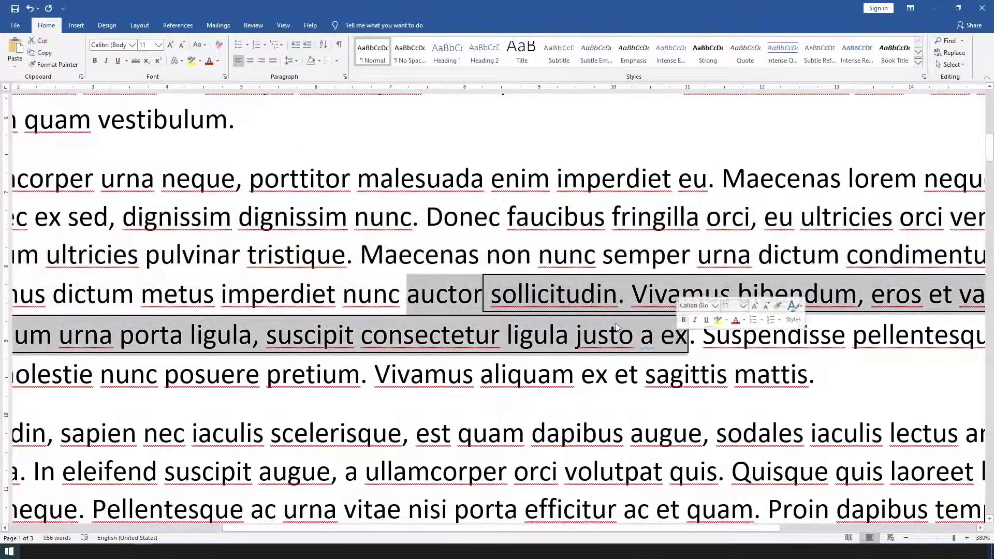